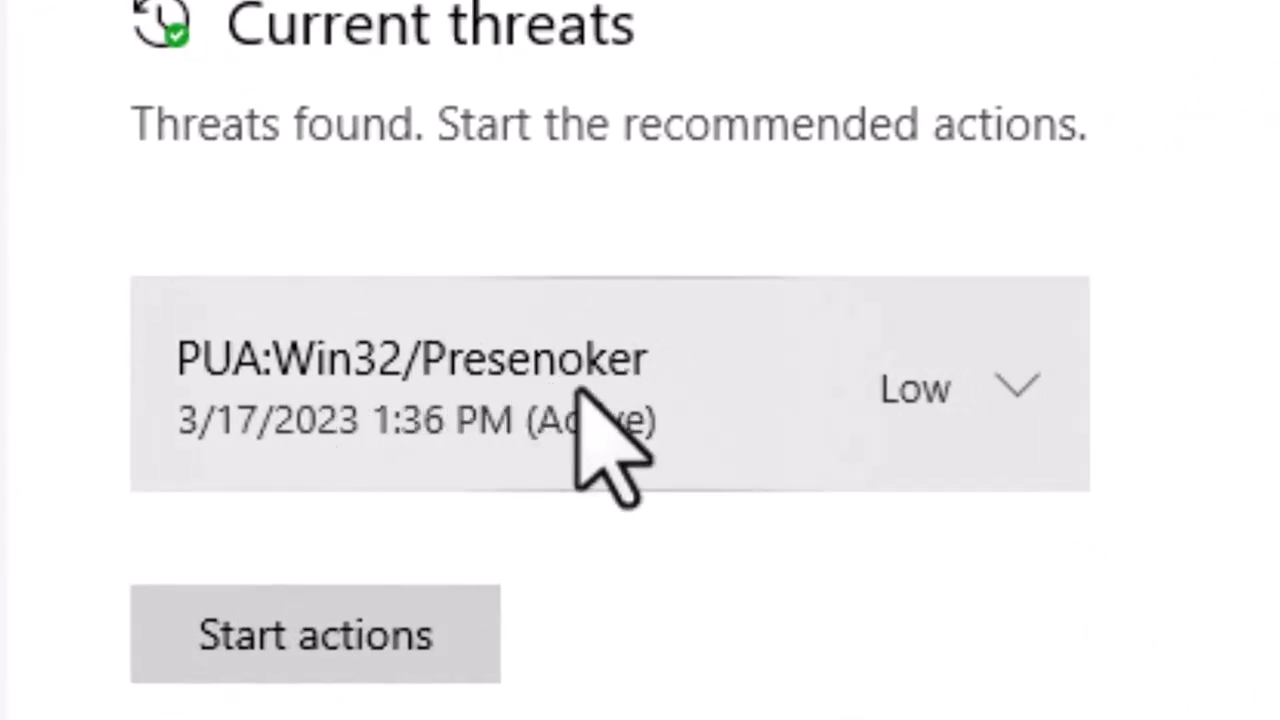
Step: Review the Presenoker threat's actions, then show This PC in File Explorer with Local Disk (C:) selected
{"action": "left_click", "coordinate": [994, 370]}
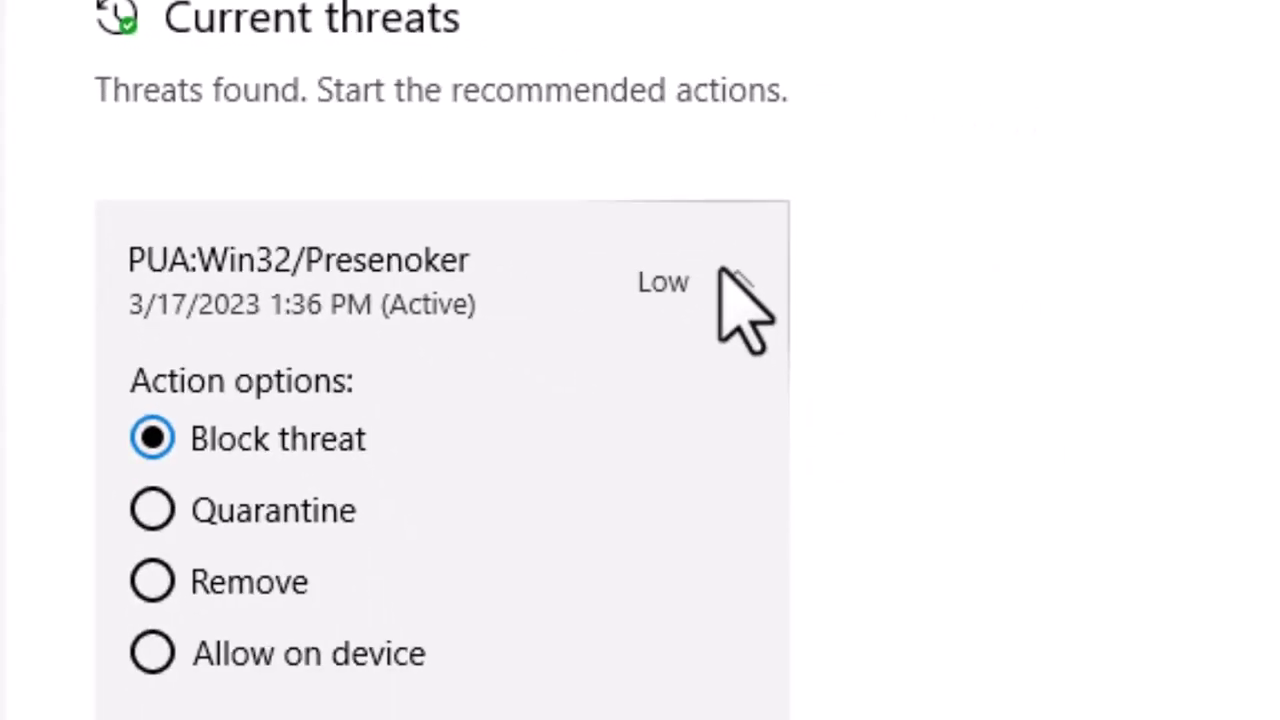
{"action": "left_click", "coordinate": [563, 218]}
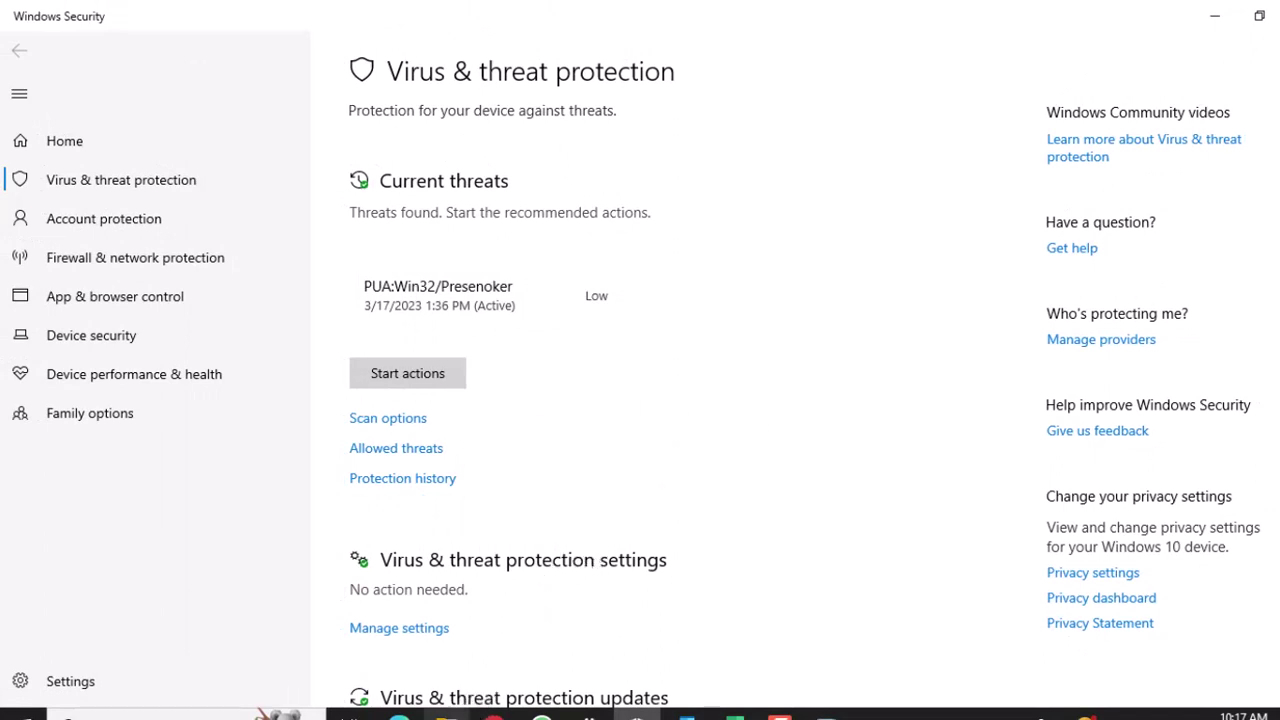
{"action": "mouse_move", "coordinate": [446, 716]}
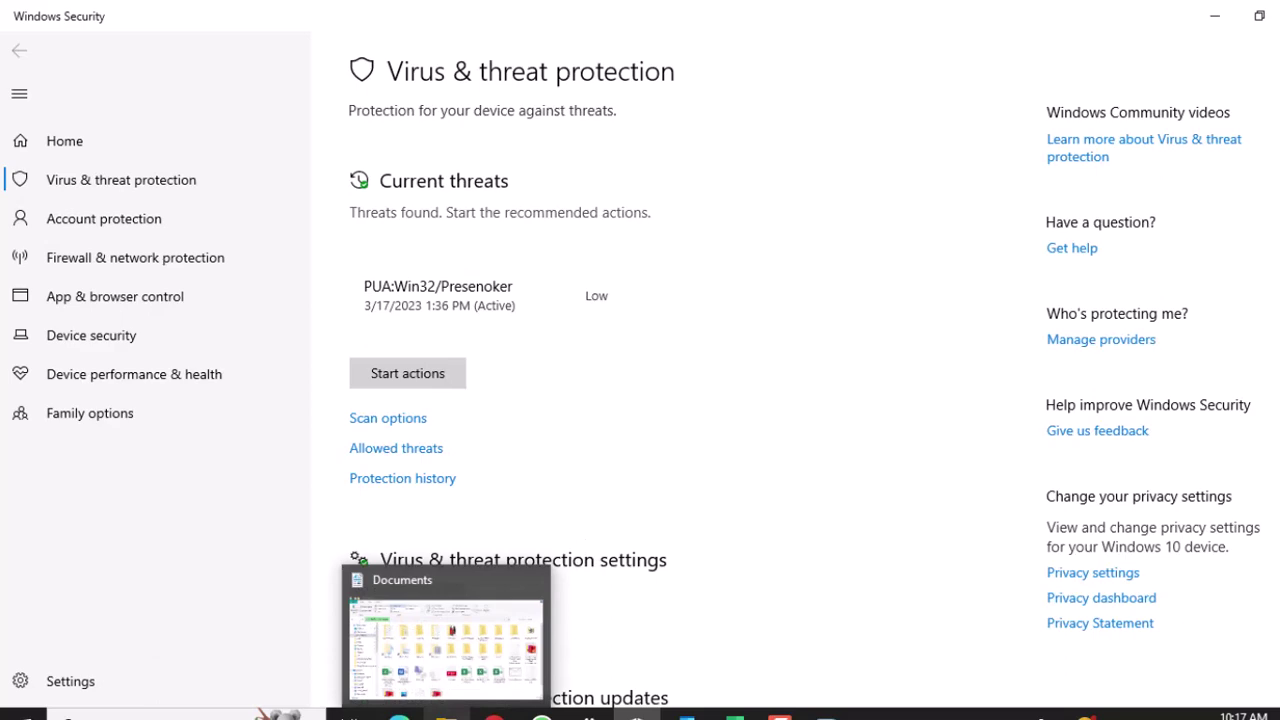
{"action": "left_click", "coordinate": [446, 716]}
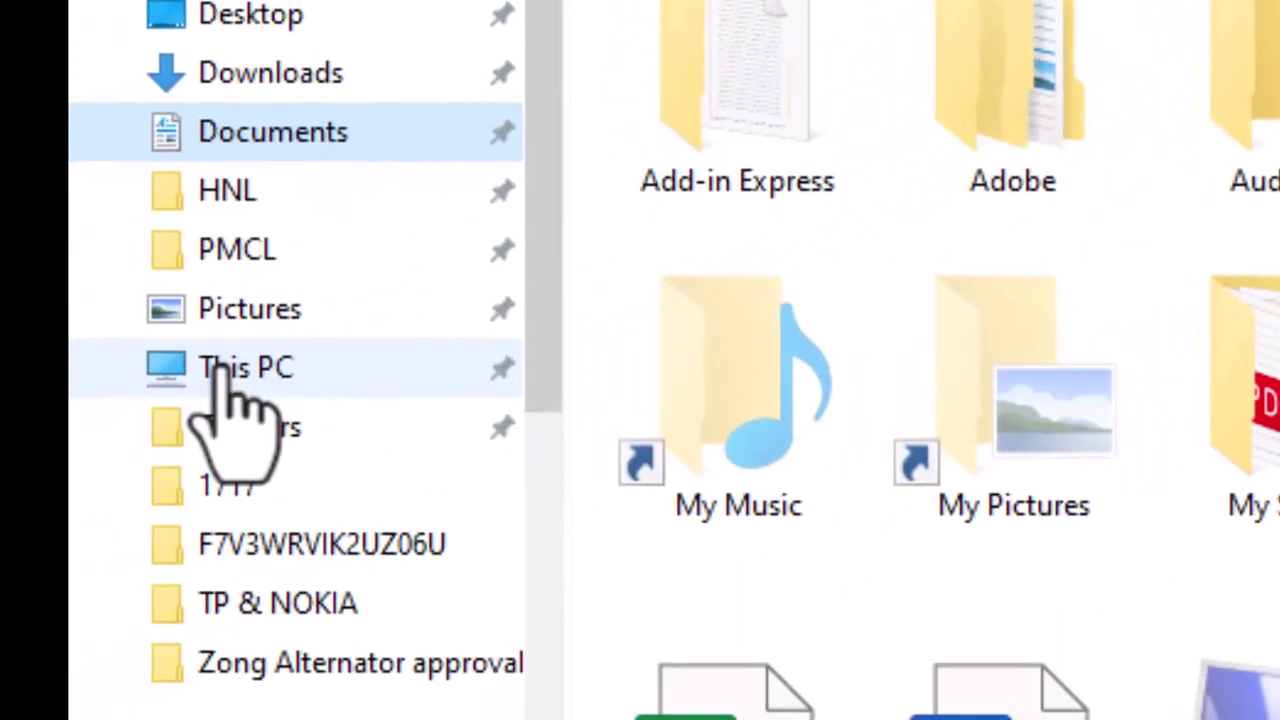
{"action": "left_click", "coordinate": [226, 366]}
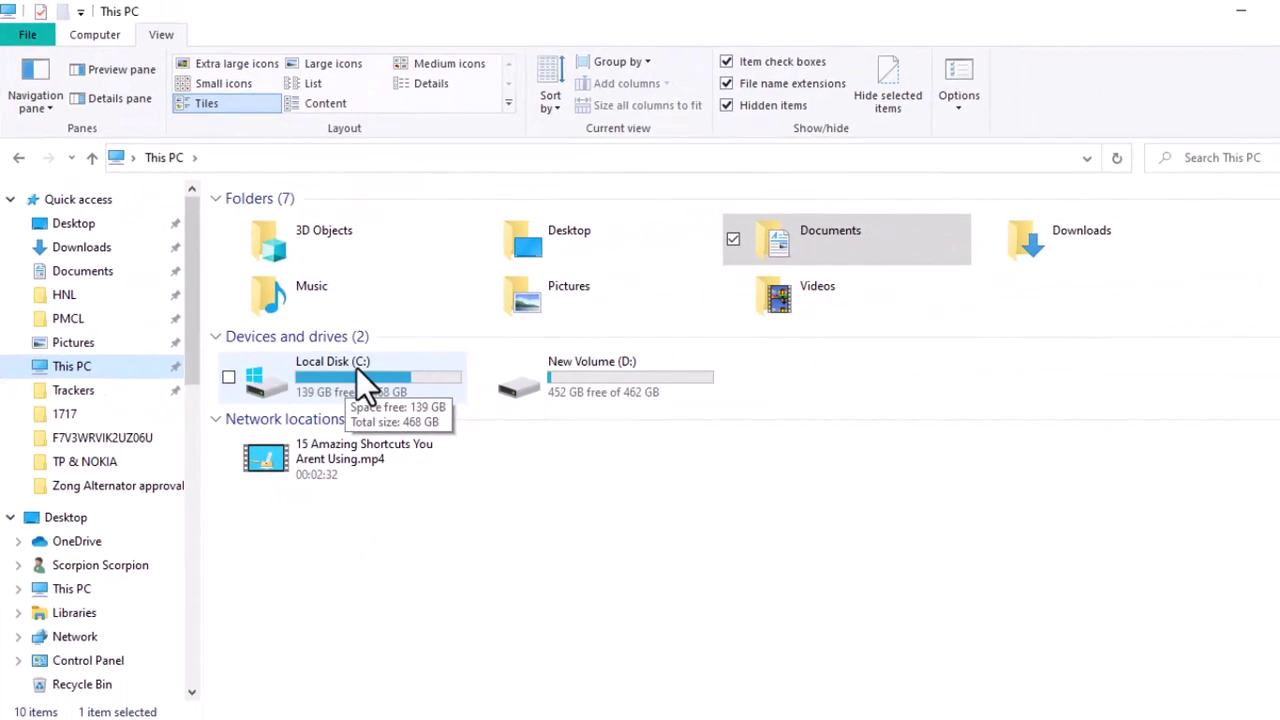
{"action": "left_click", "coordinate": [356, 367]}
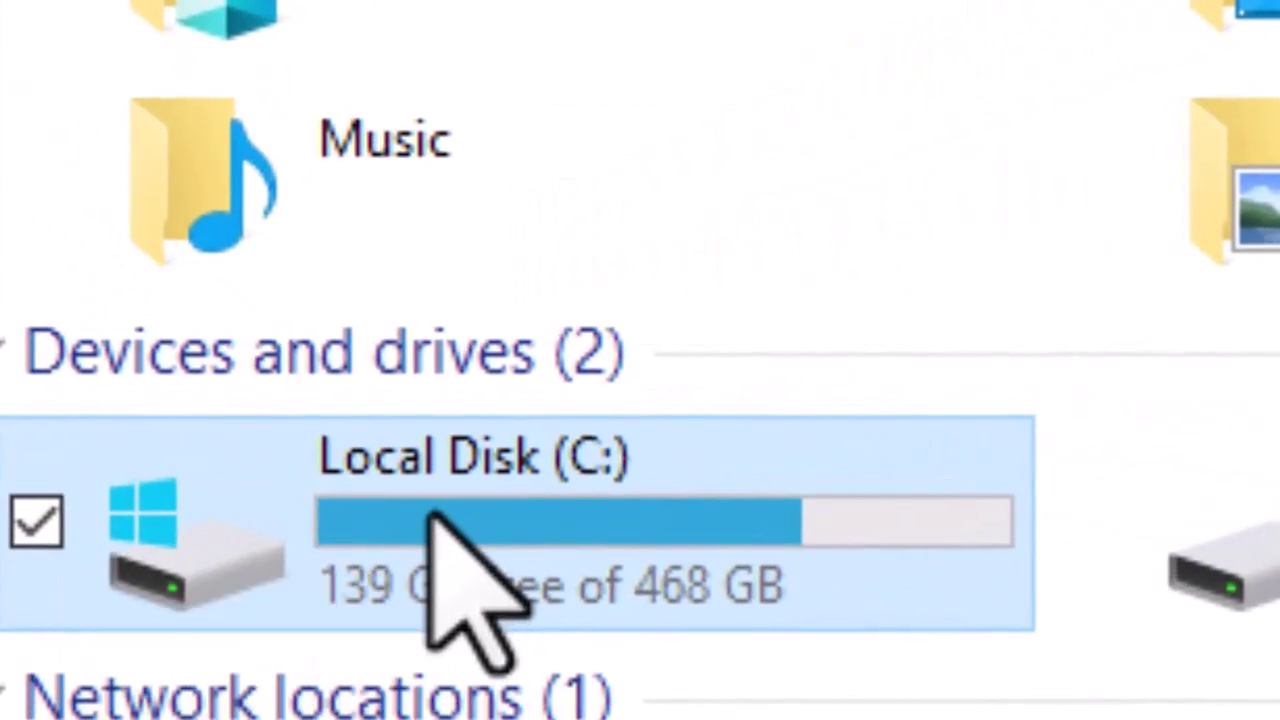
Step: Drill down through C:\ProgramData\Microsoft\Windows Defender\Scans and select the History folder
{"action": "double_click", "coordinate": [432, 515]}
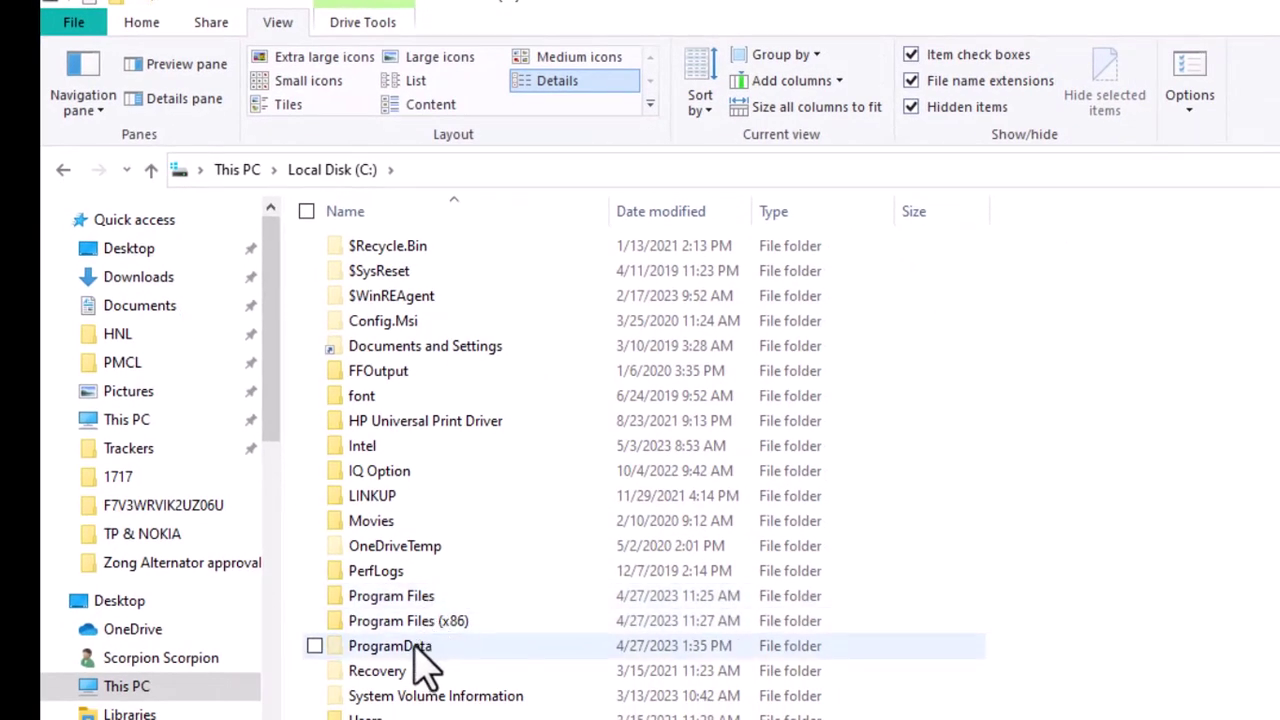
{"action": "double_click", "coordinate": [420, 648]}
{"action": "left_click", "coordinate": [390, 596]}
{"action": "double_click", "coordinate": [388, 600]}
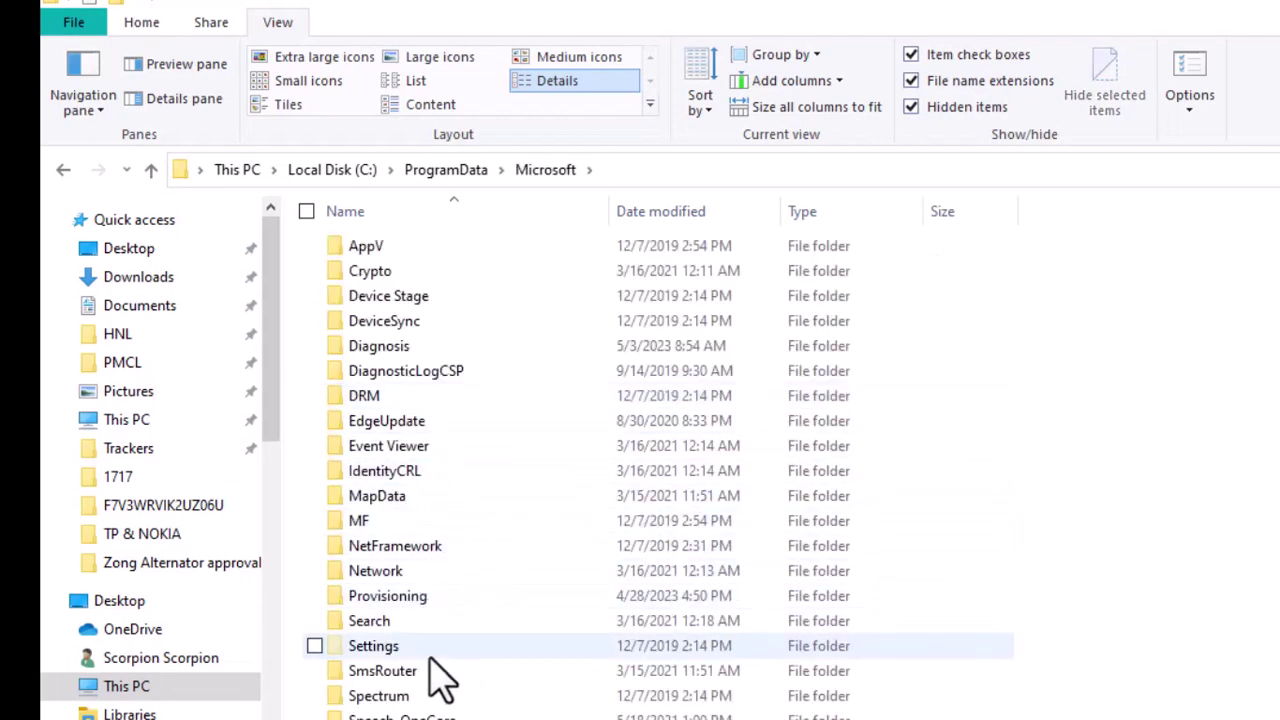
{"action": "scroll", "coordinate": [432, 660], "scroll_direction": "down", "scroll_amount": 4}
{"action": "left_click", "coordinate": [440, 608]}
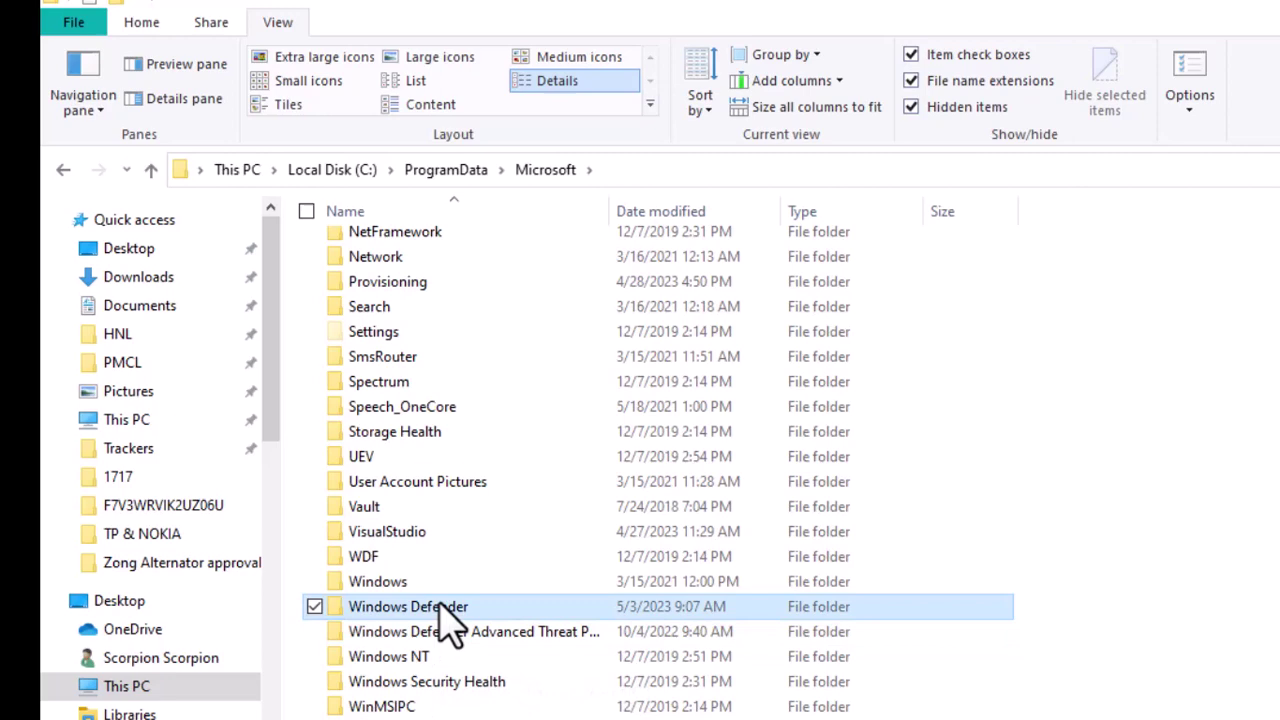
{"action": "double_click", "coordinate": [446, 610]}
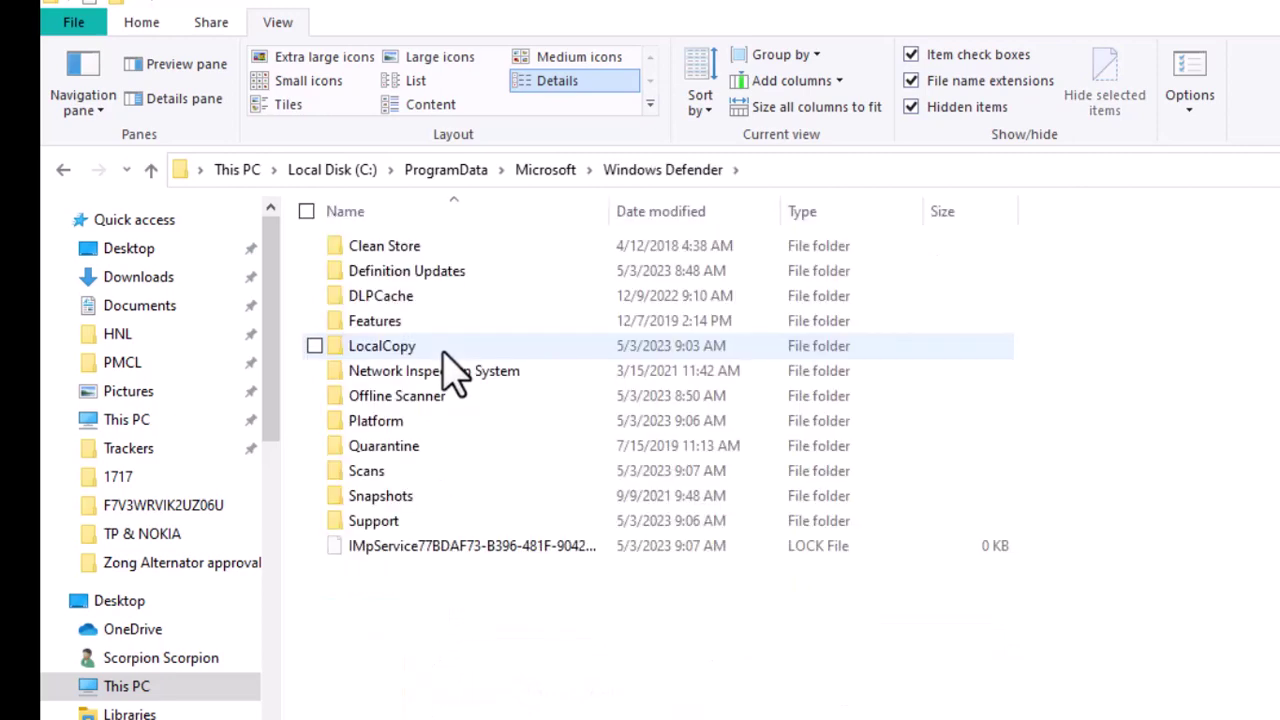
{"action": "left_click", "coordinate": [380, 471]}
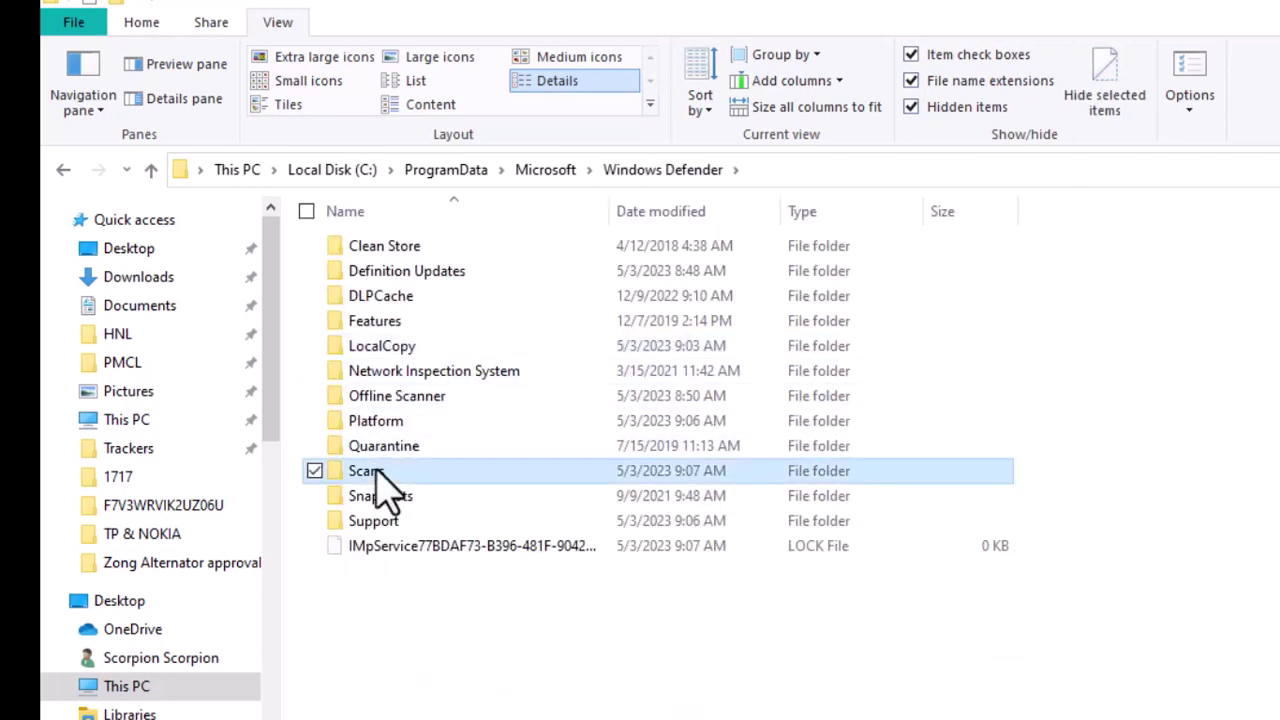
{"action": "double_click", "coordinate": [378, 472]}
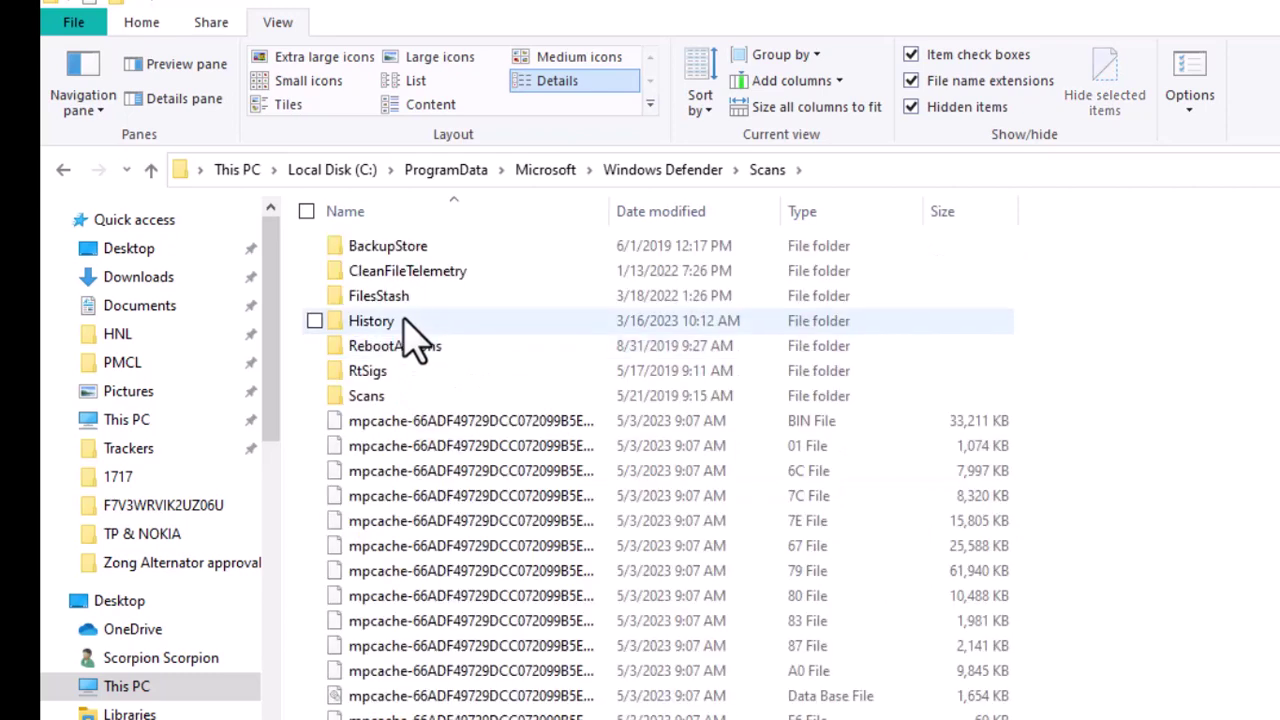
{"action": "mouse_move", "coordinate": [422, 323]}
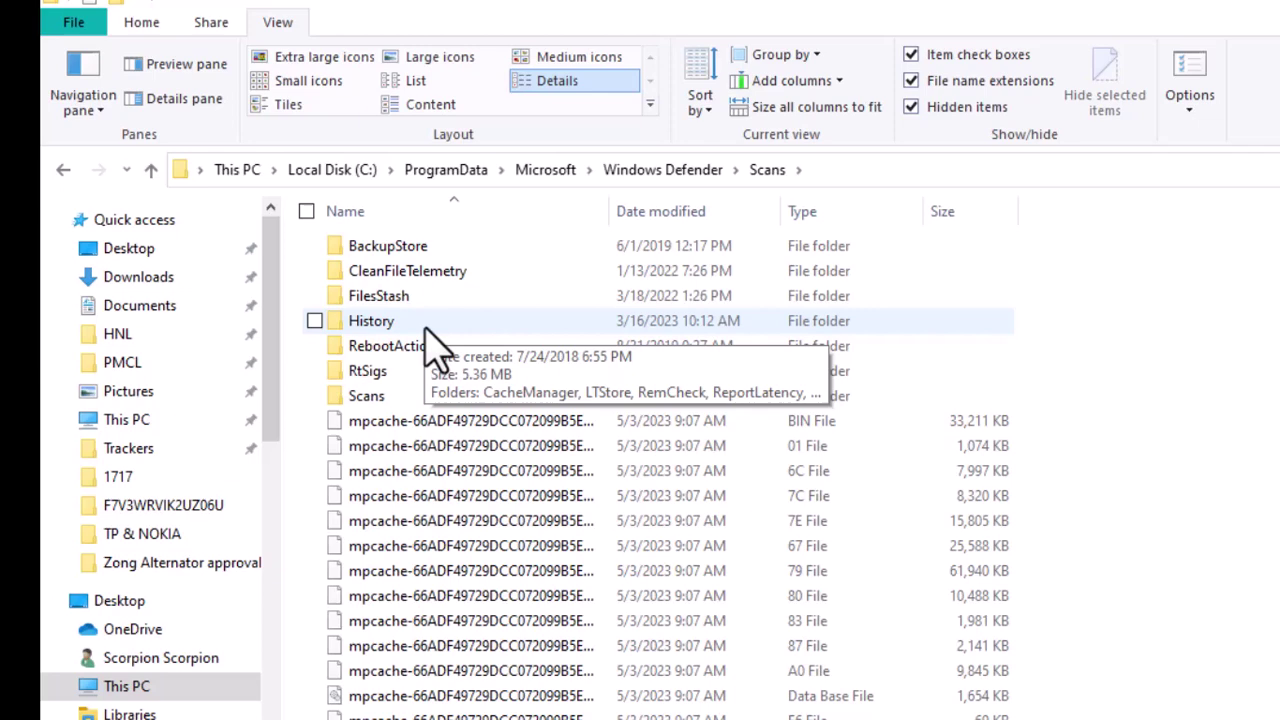
{"action": "left_click", "coordinate": [427, 328]}
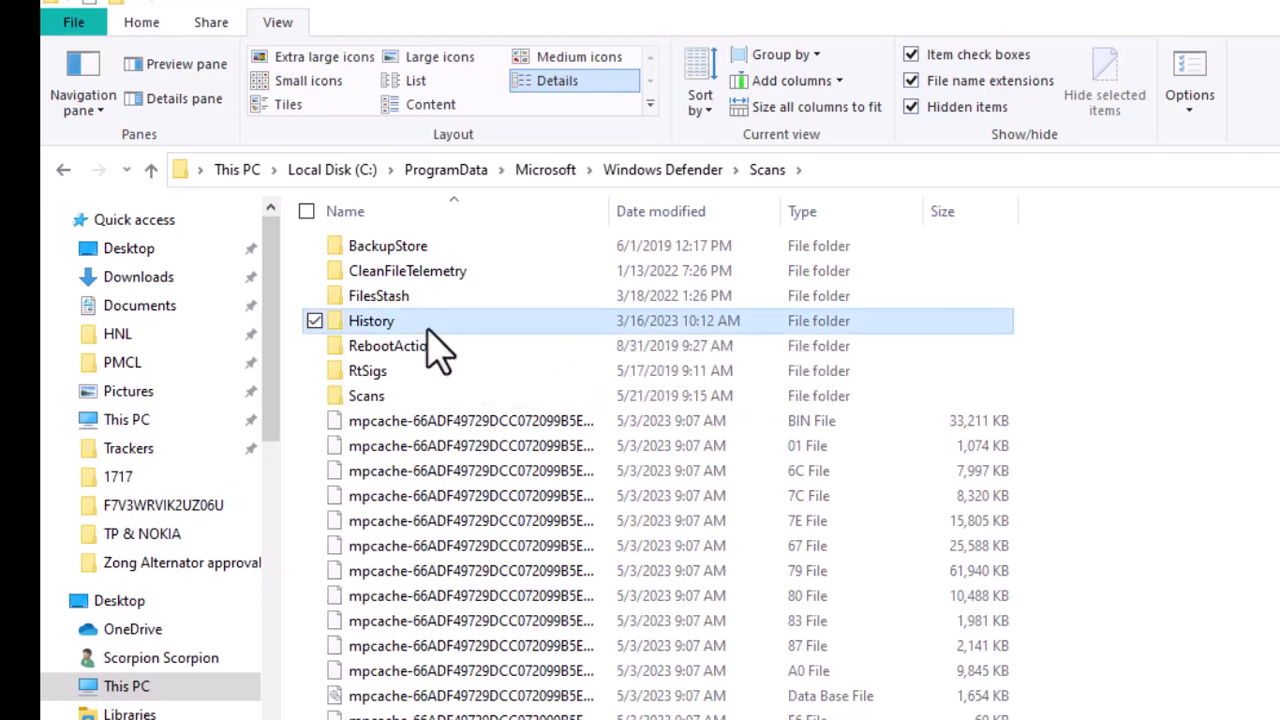
Step: Open the Service folder inside Scans\History
{"action": "double_click", "coordinate": [428, 330]}
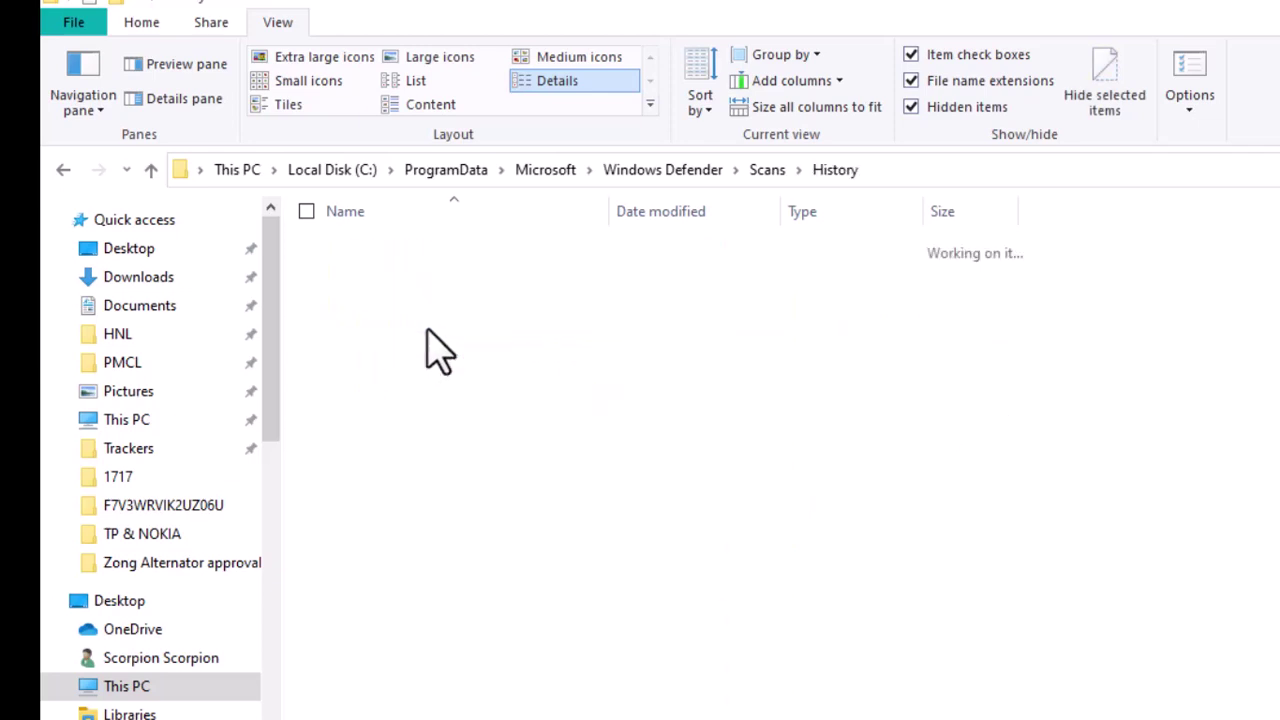
{"action": "left_click", "coordinate": [397, 372]}
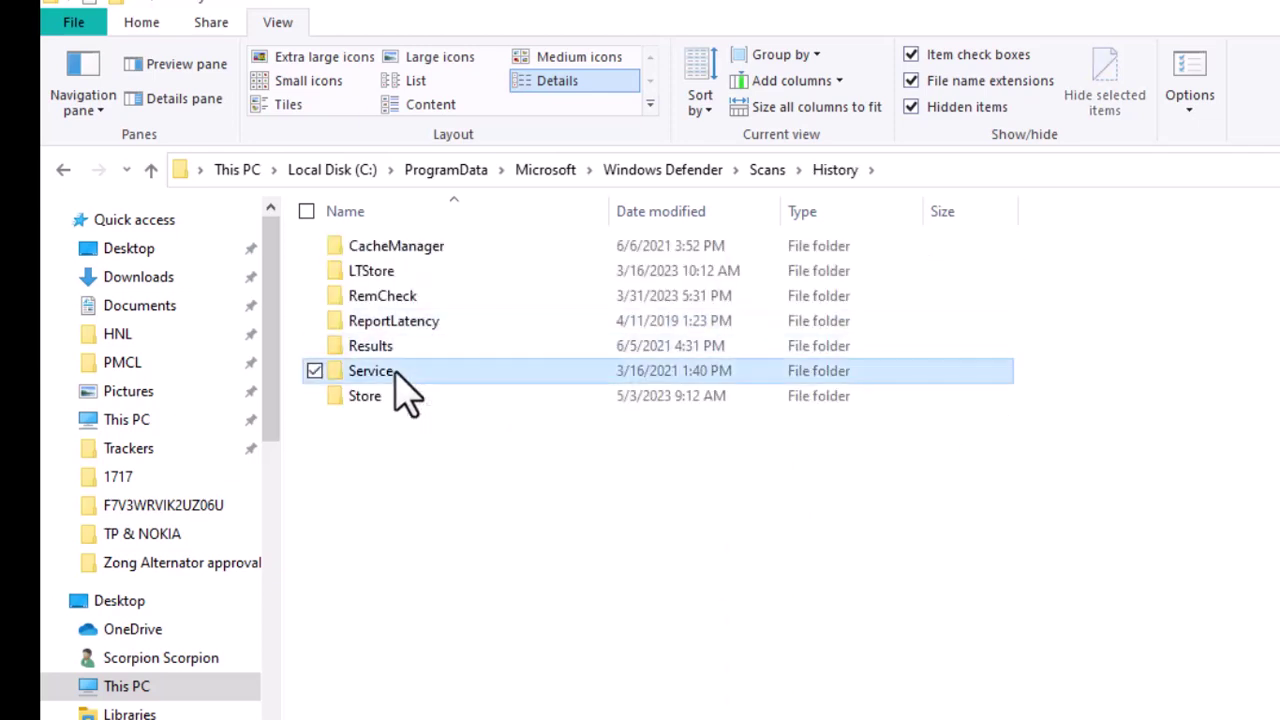
{"action": "double_click", "coordinate": [397, 371]}
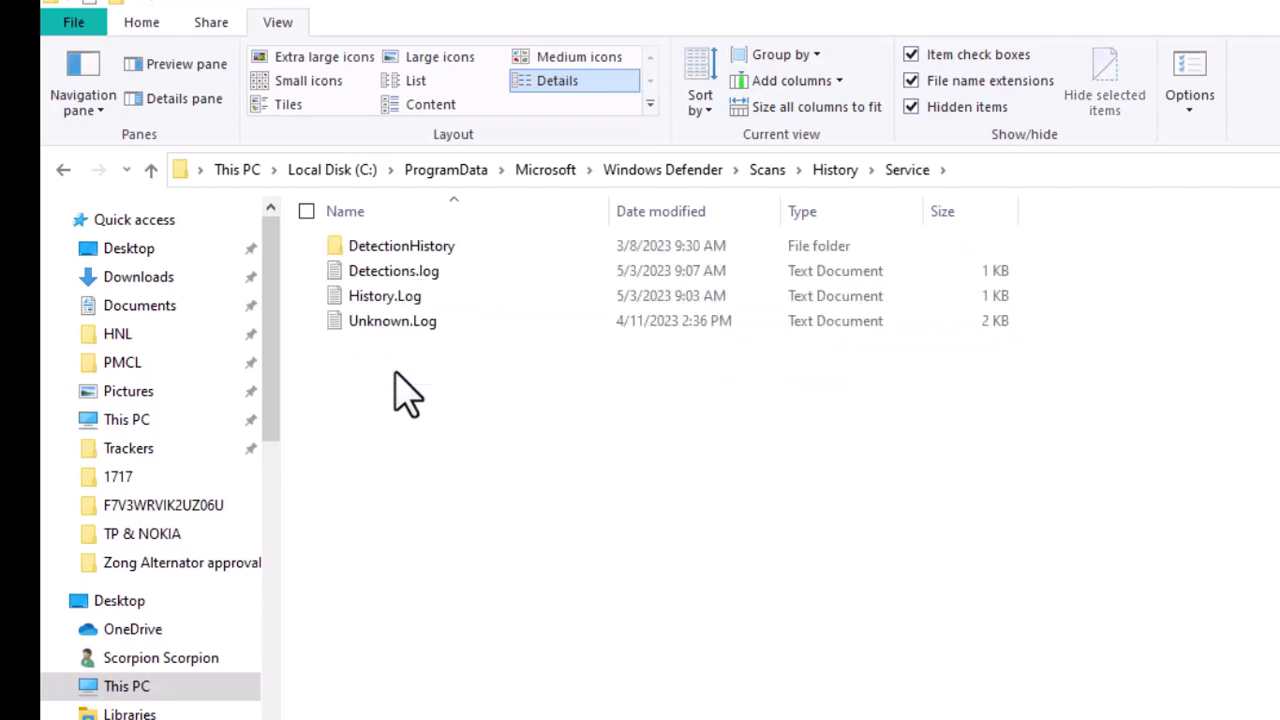
Step: Delete all four Service items, skipping the in-use Detections.log
{"action": "left_click_drag", "start_coordinate": [400, 371], "coordinate": [404, 247]}
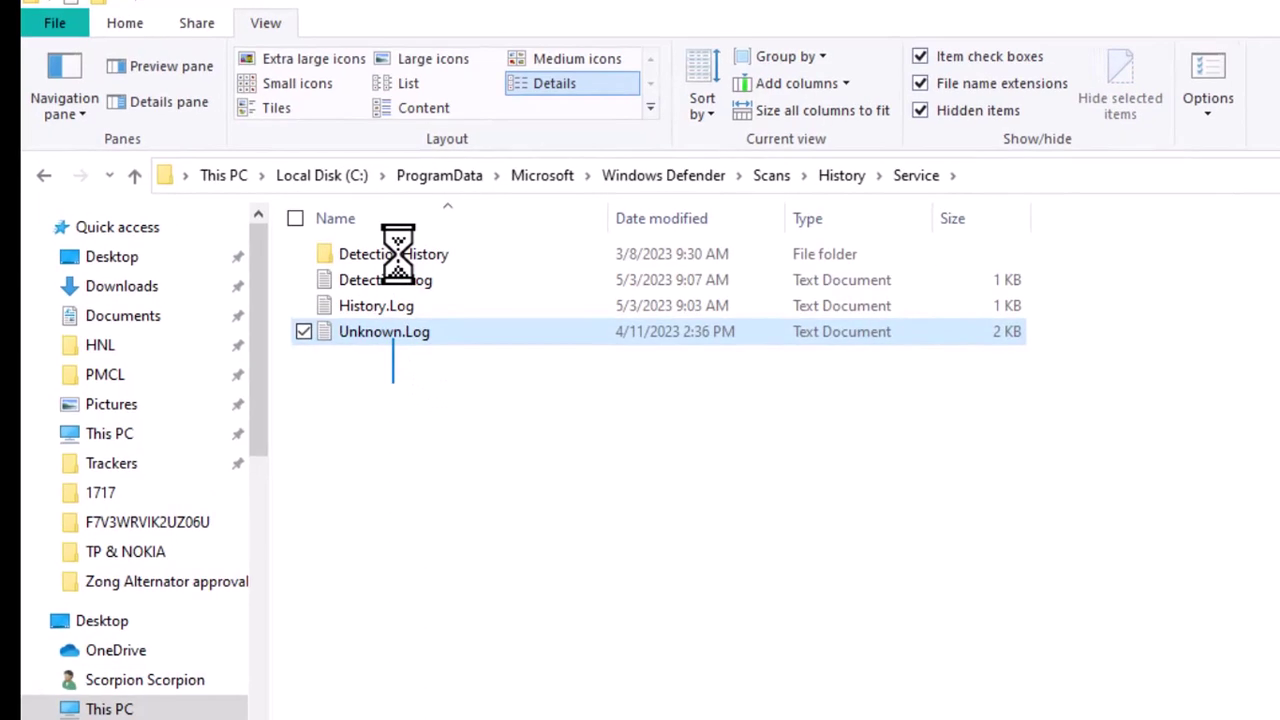
{"action": "left_click_drag", "start_coordinate": [262, 394], "coordinate": [255, 430]}
{"action": "left_click", "coordinate": [255, 432]}
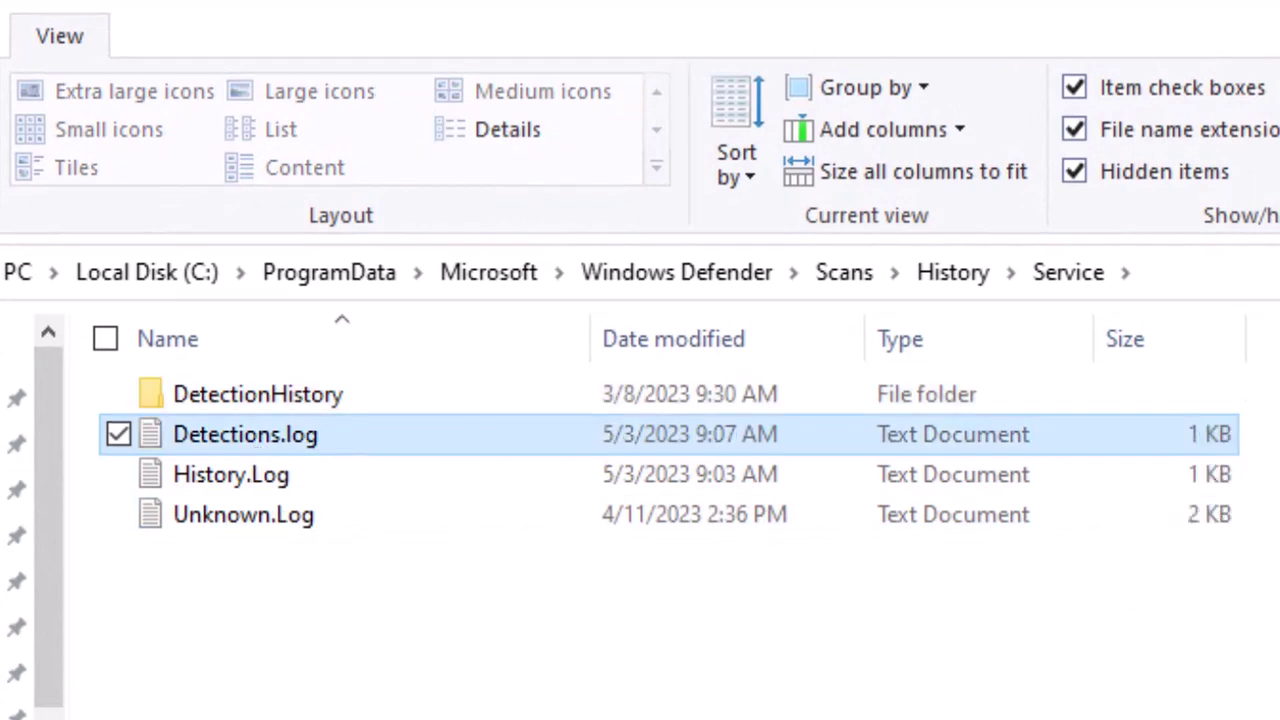
{"action": "key", "text": "shift+F10"}
{"action": "key", "text": "Escape"}
{"action": "left_click_drag", "start_coordinate": [1265, 428], "coordinate": [1137, 534]}
{"action": "left_click_drag", "start_coordinate": [1235, 385], "coordinate": [1140, 523]}
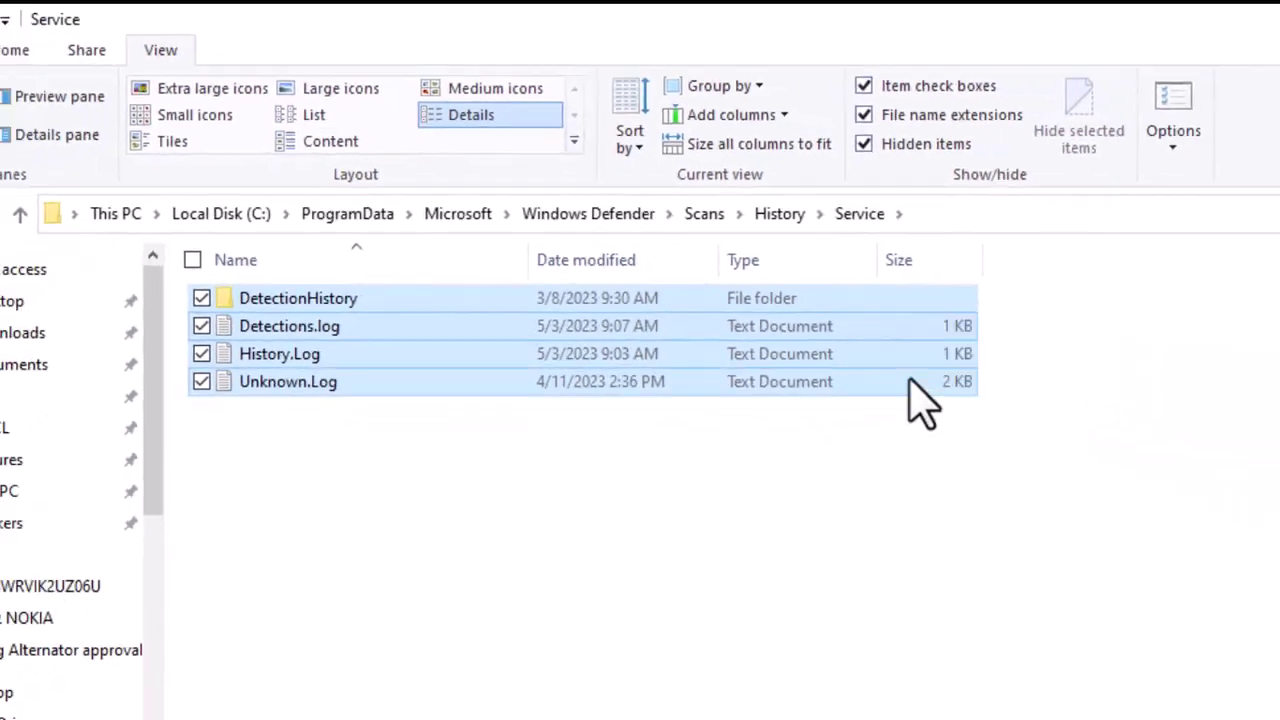
{"action": "right_click", "coordinate": [1143, 489]}
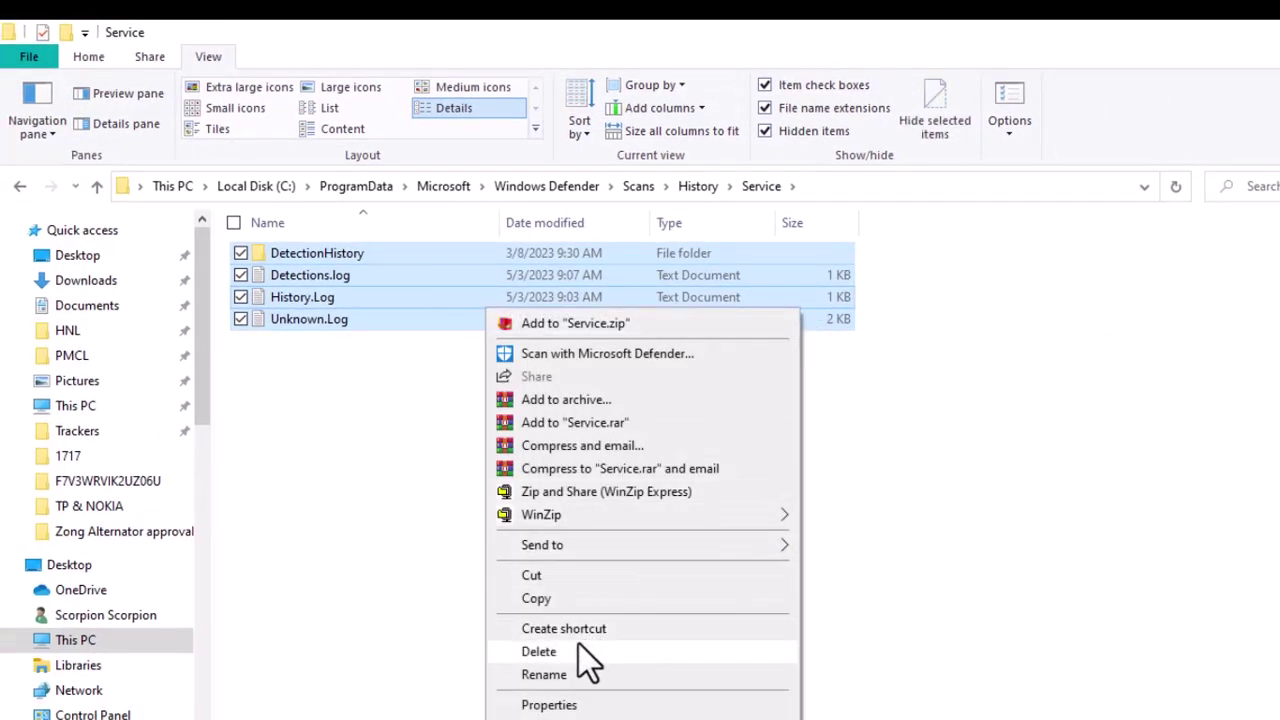
{"action": "left_click", "coordinate": [580, 648]}
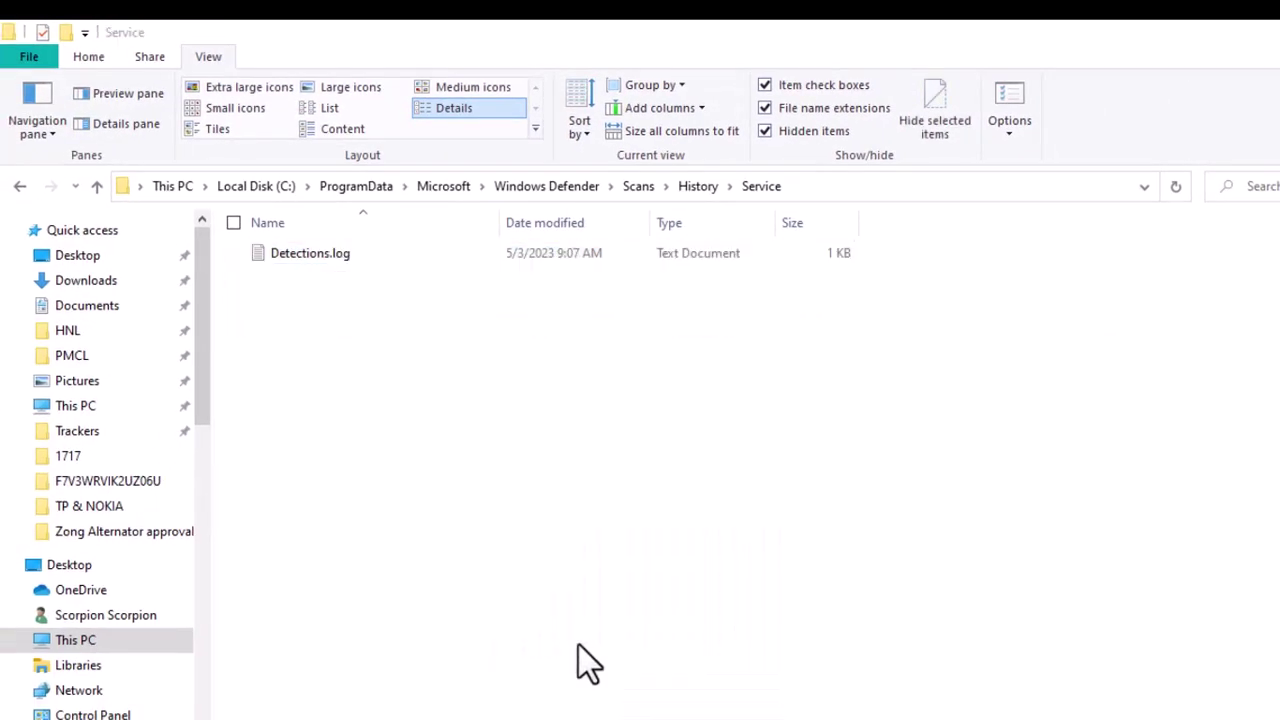
{"action": "left_click", "coordinate": [468, 353]}
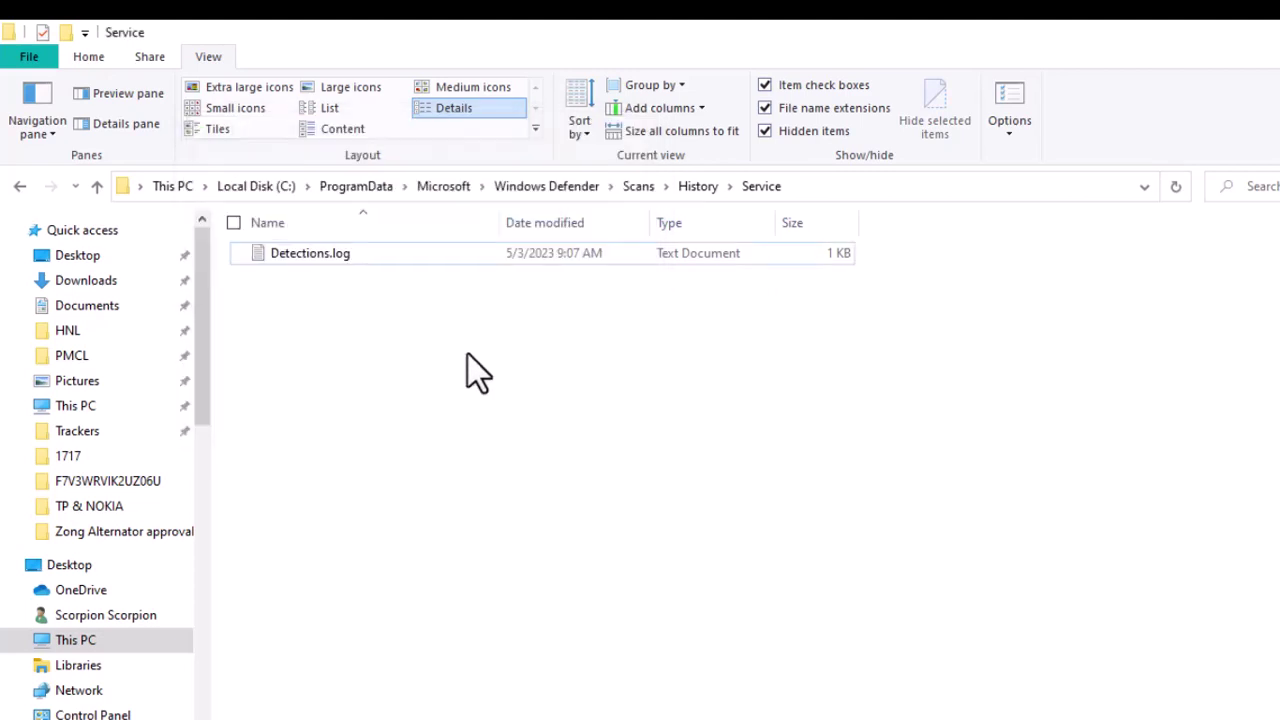
Step: Go into the inner Scans\History\CacheManager folder and bring up Presenoker.txt's context menu
{"action": "left_click", "coordinate": [638, 186]}
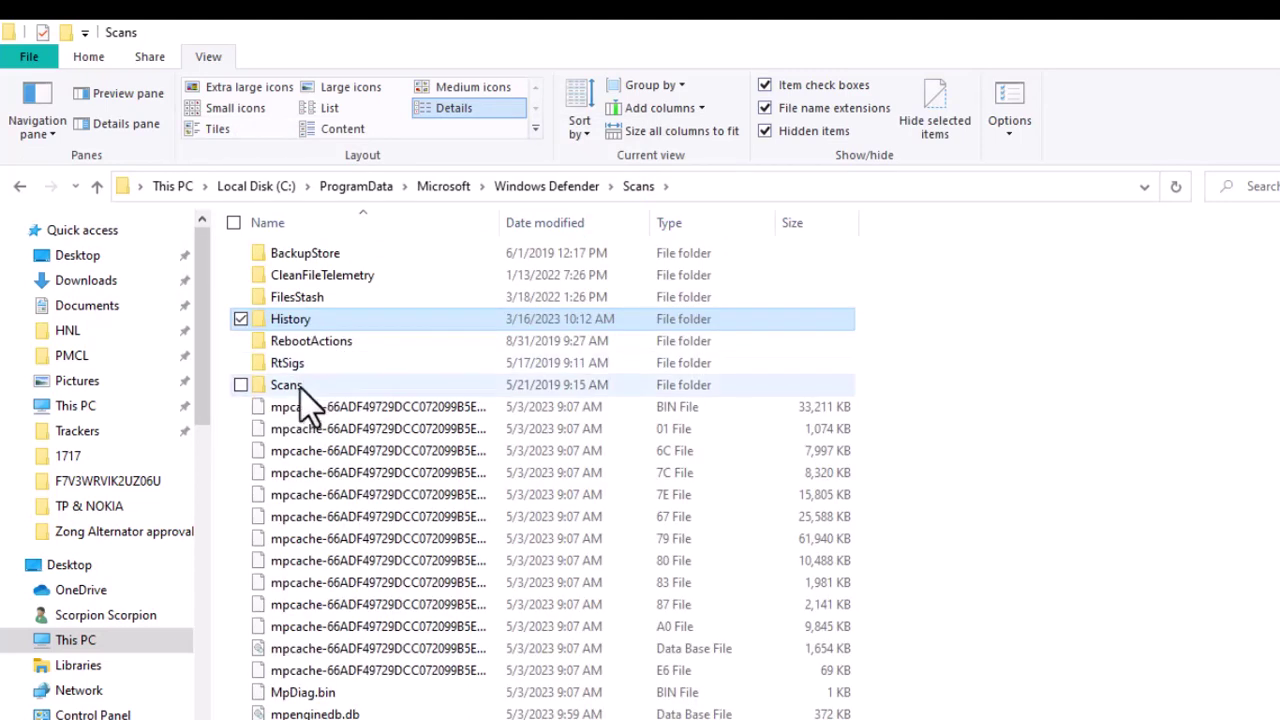
{"action": "left_click", "coordinate": [303, 390]}
{"action": "double_click", "coordinate": [310, 392]}
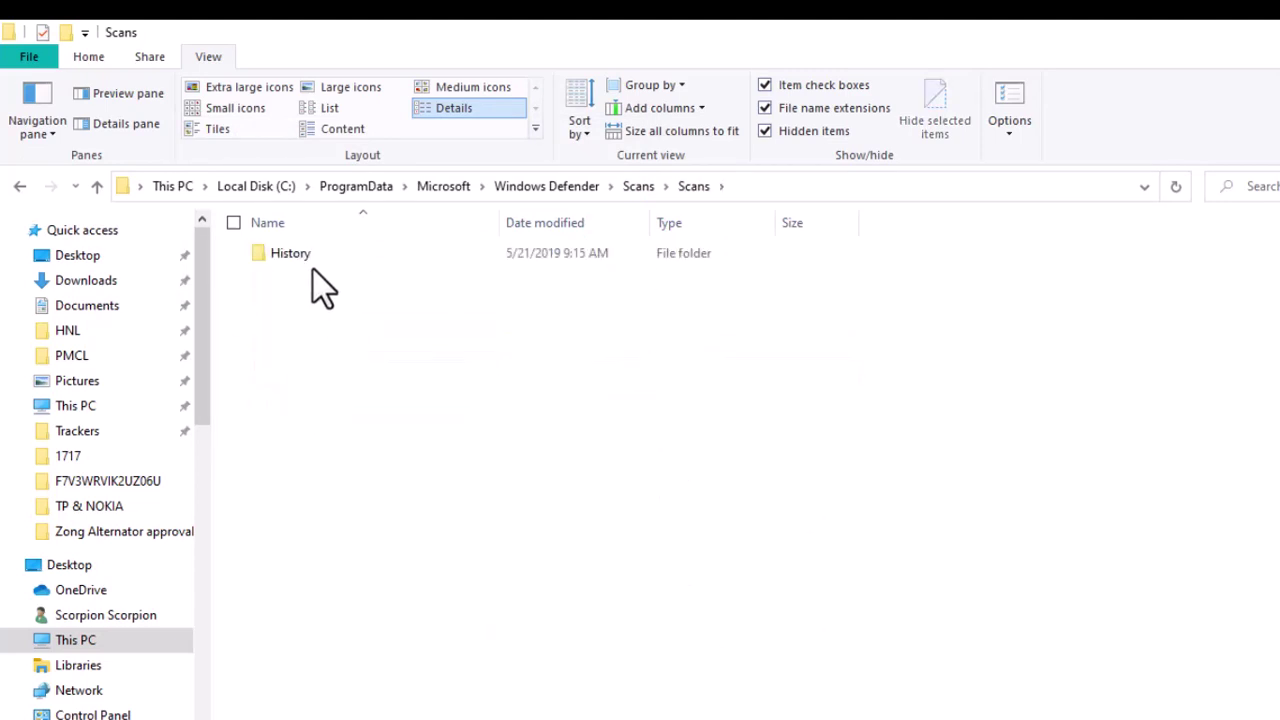
{"action": "left_click", "coordinate": [313, 258]}
{"action": "double_click", "coordinate": [313, 261]}
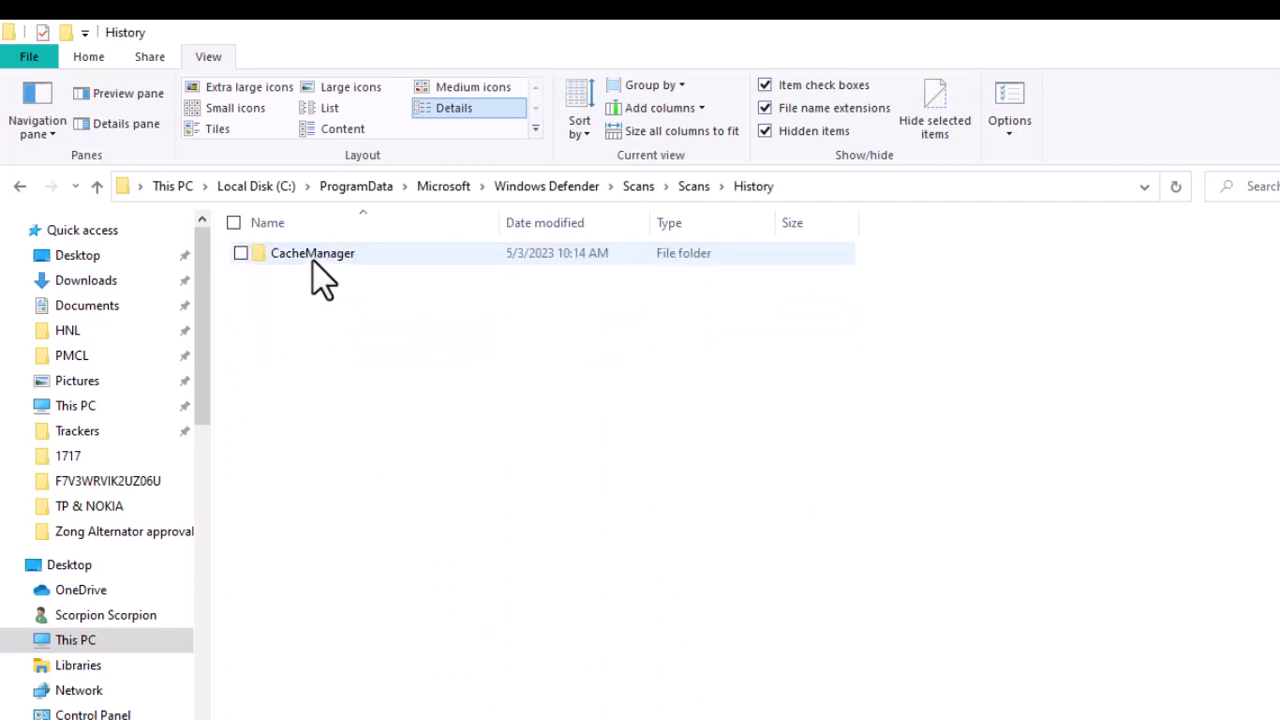
{"action": "left_click", "coordinate": [313, 258]}
{"action": "double_click", "coordinate": [313, 261]}
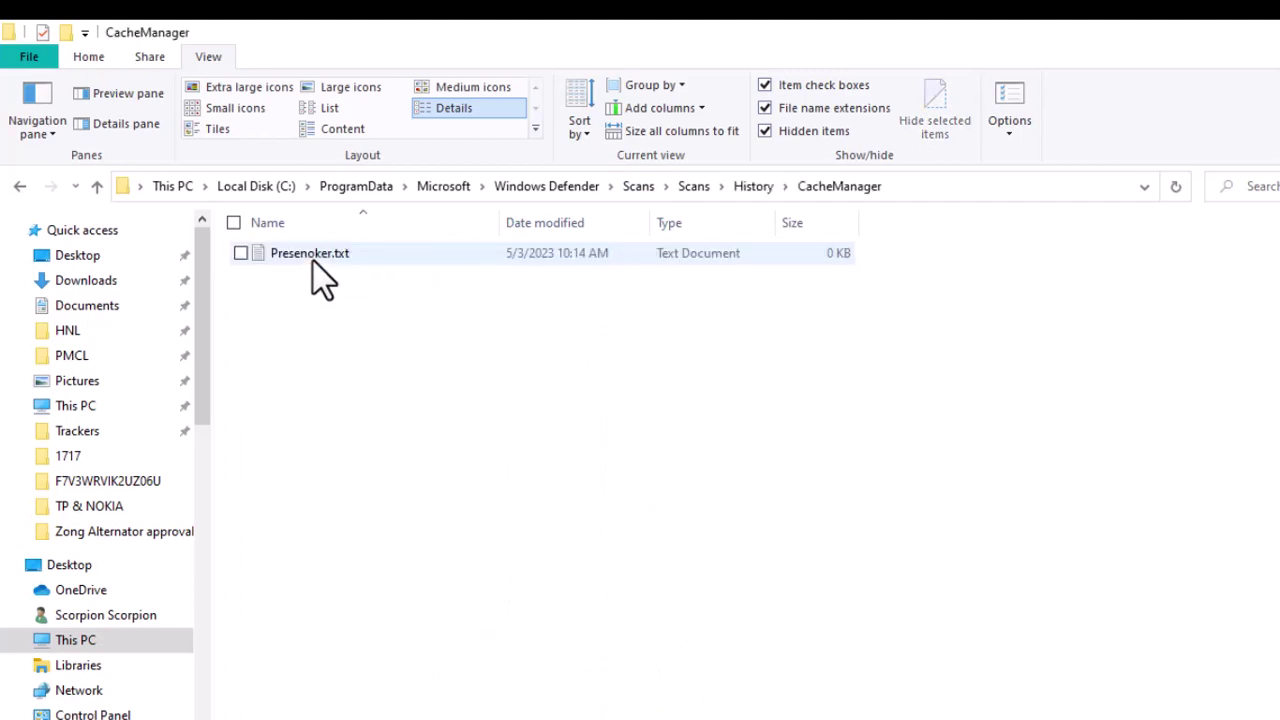
{"action": "left_click", "coordinate": [313, 261]}
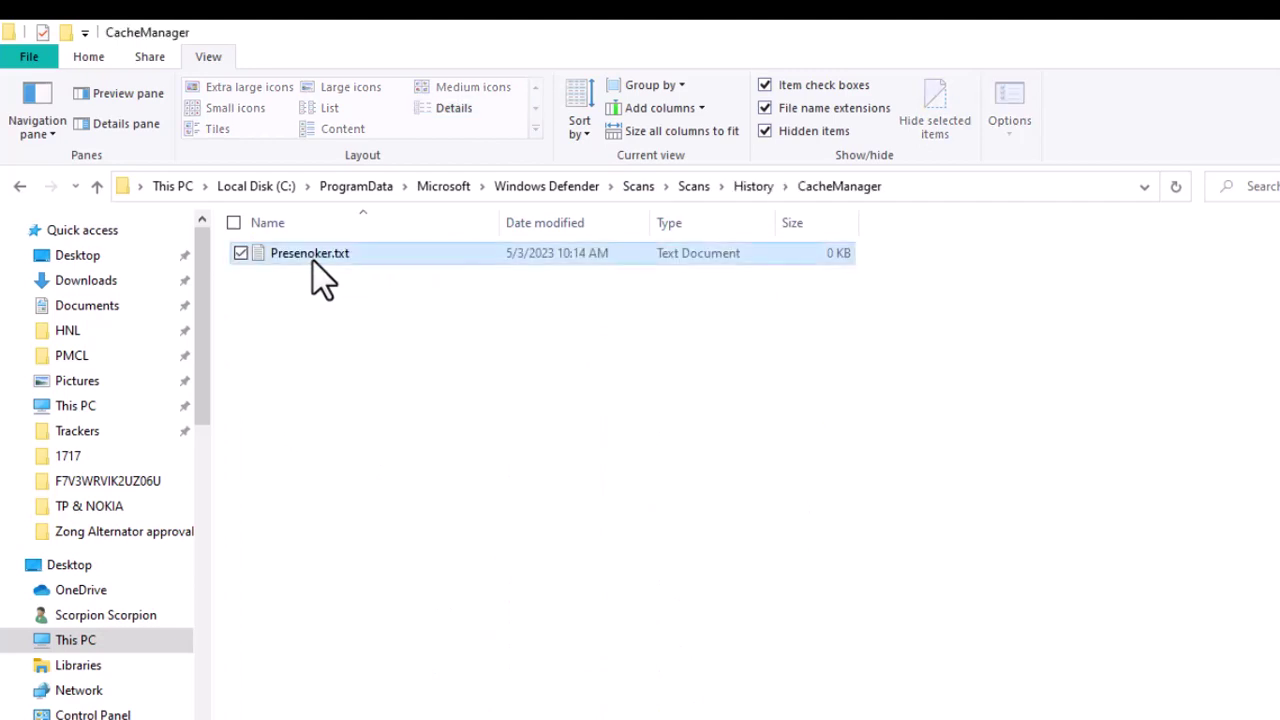
{"action": "right_click", "coordinate": [313, 261]}
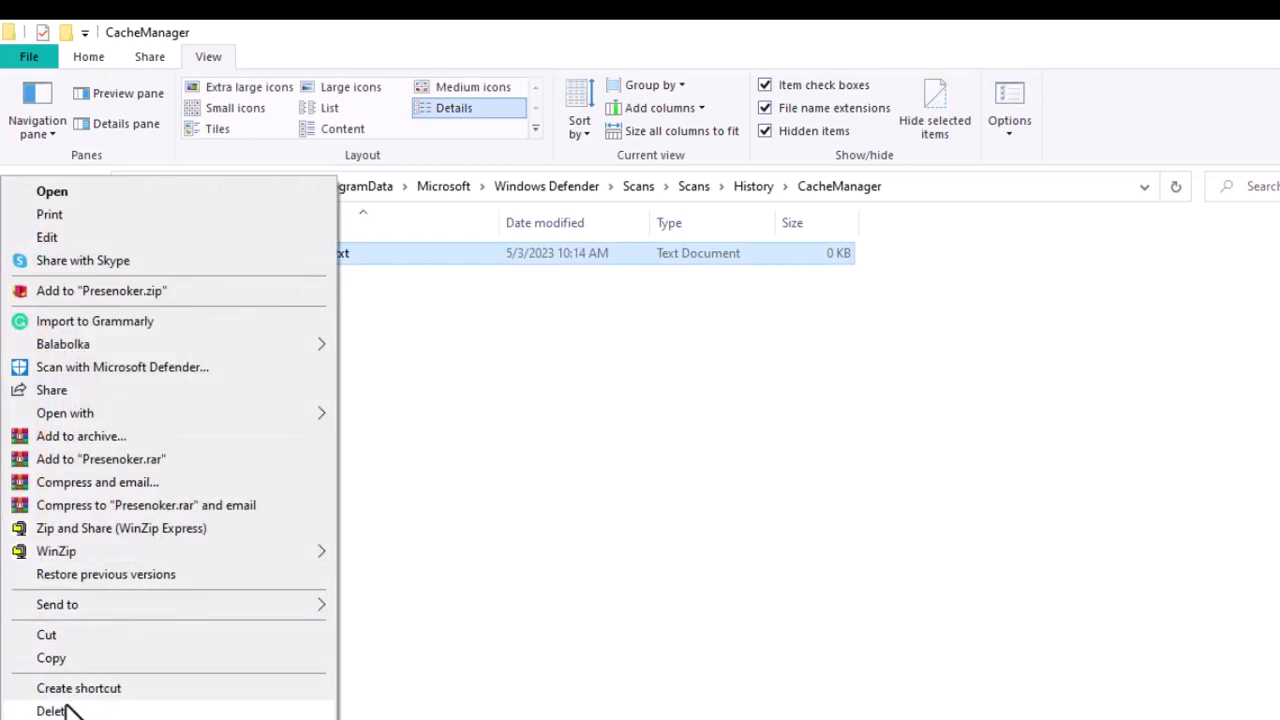
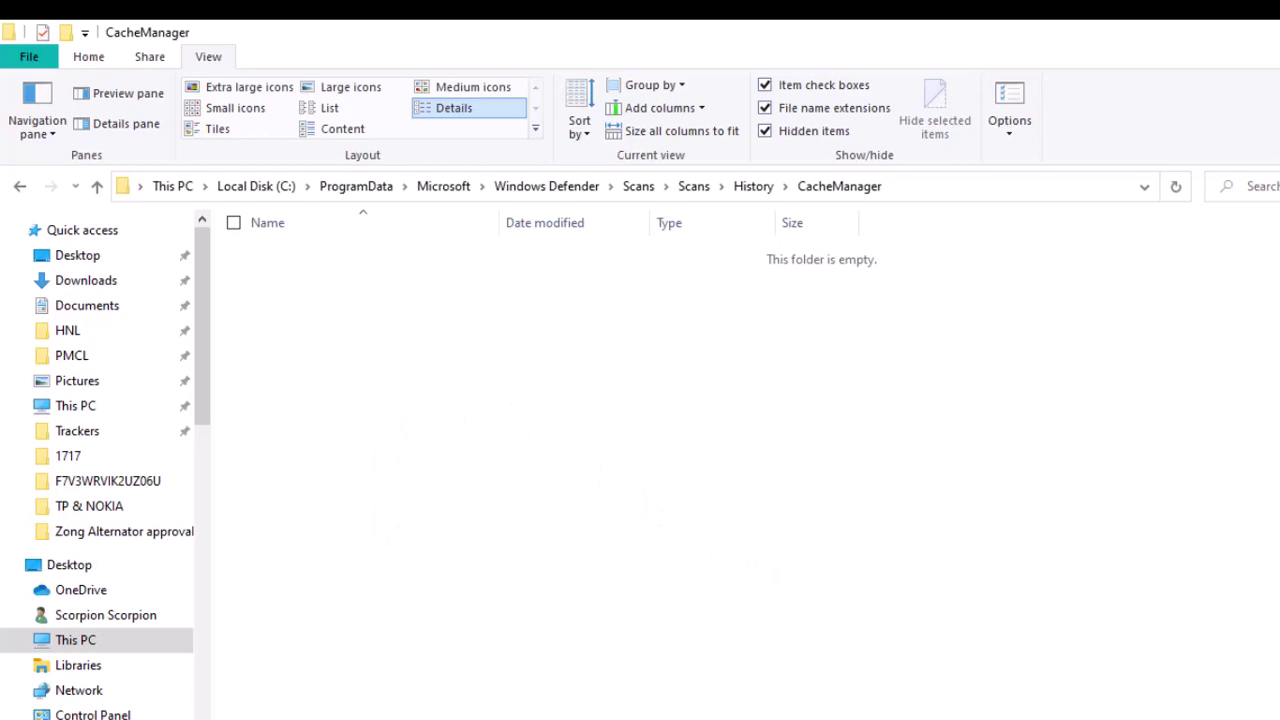
Step: Bring up the Start menu's power options showing Sleep, Shut down and Restart
{"action": "key", "text": "super"}
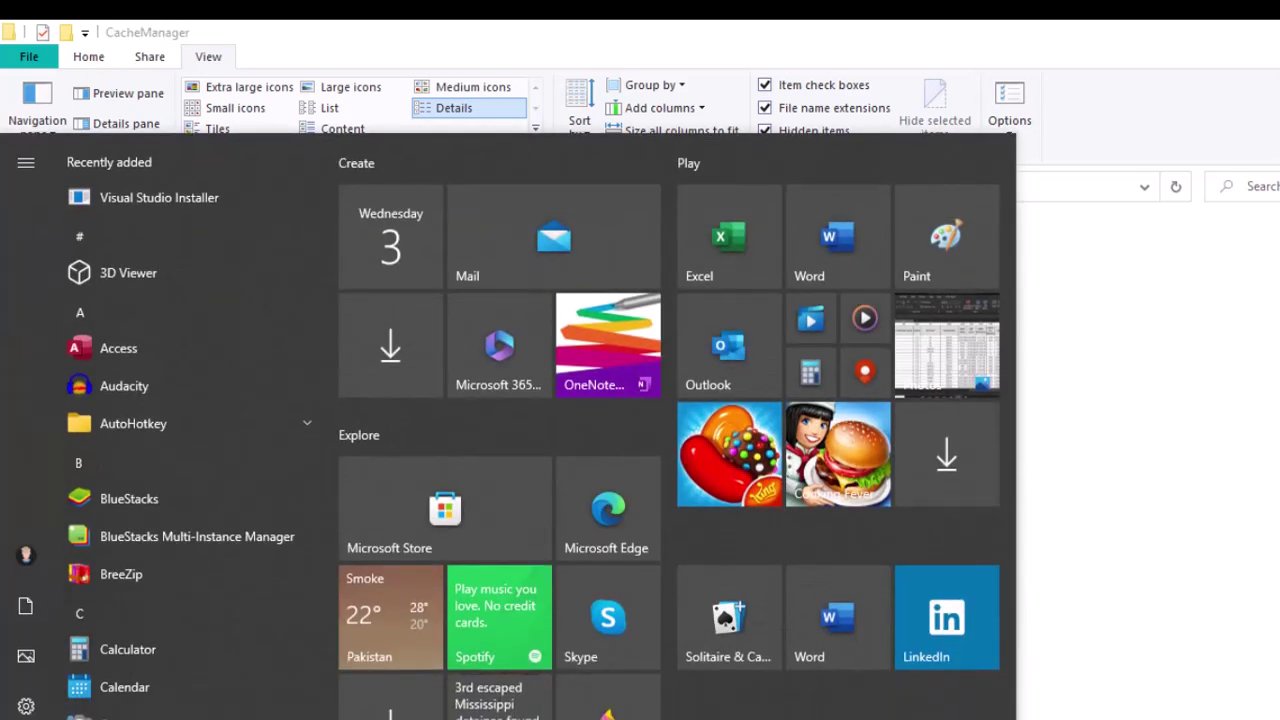
{"action": "left_click", "coordinate": [26, 716]}
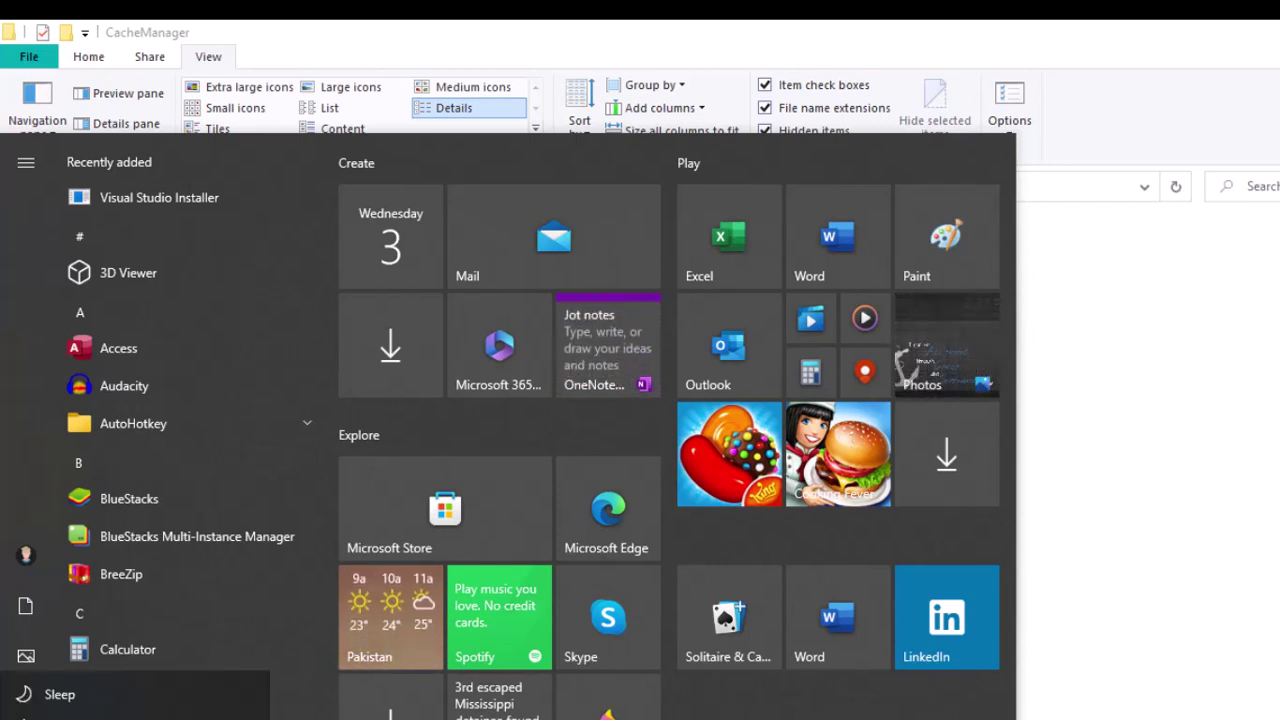